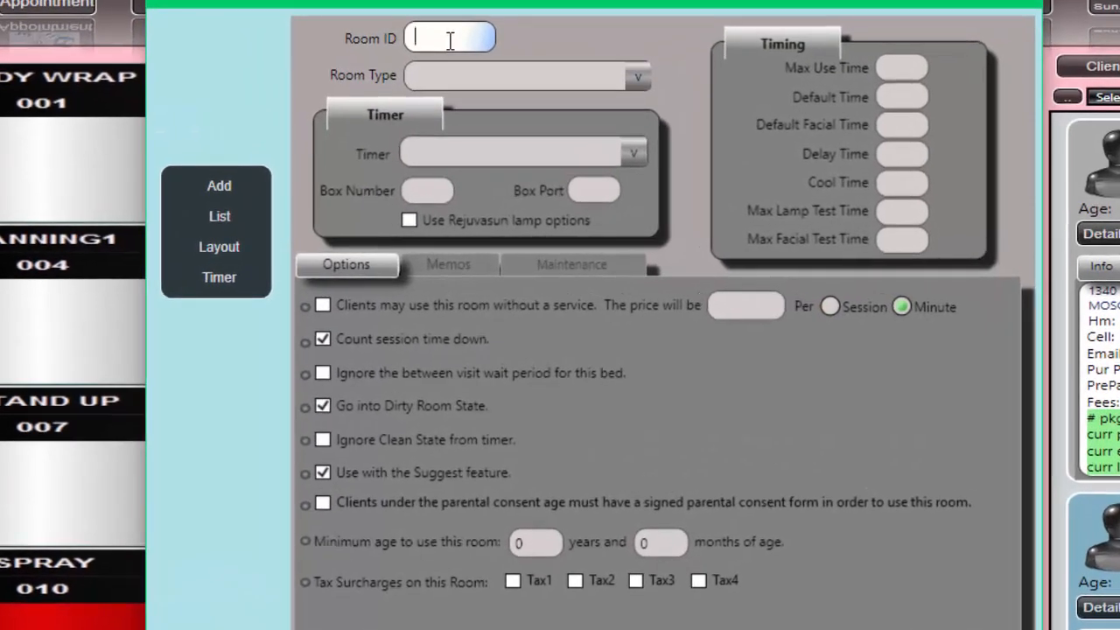
# Step: Enter 13 as the new room's ID and 13 as its box port
pyautogui.write('13')
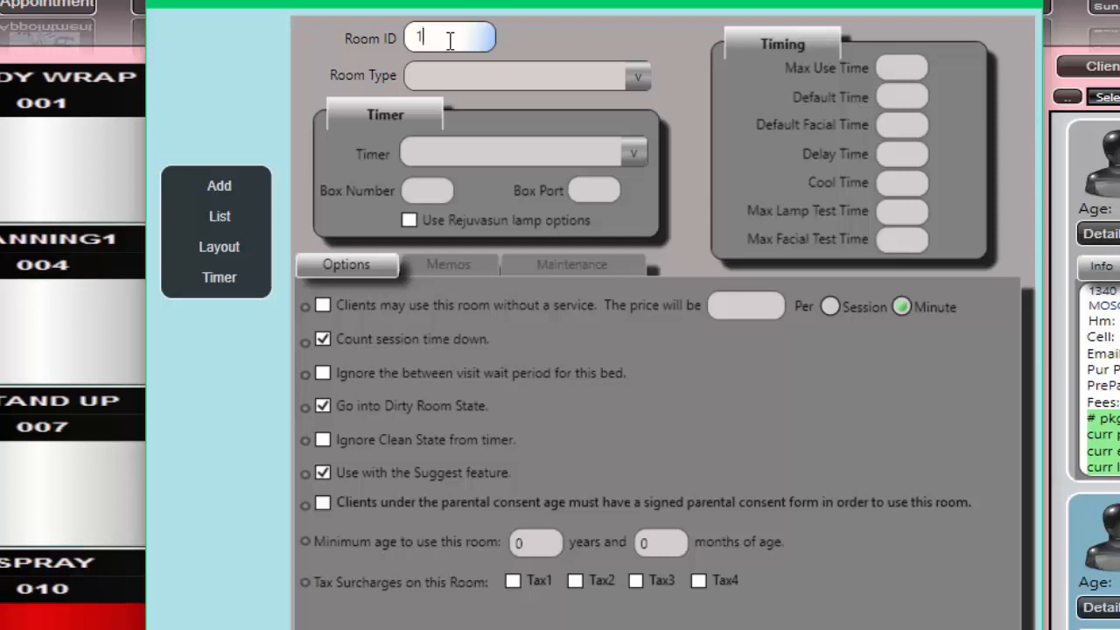
pyautogui.click(600, 194)
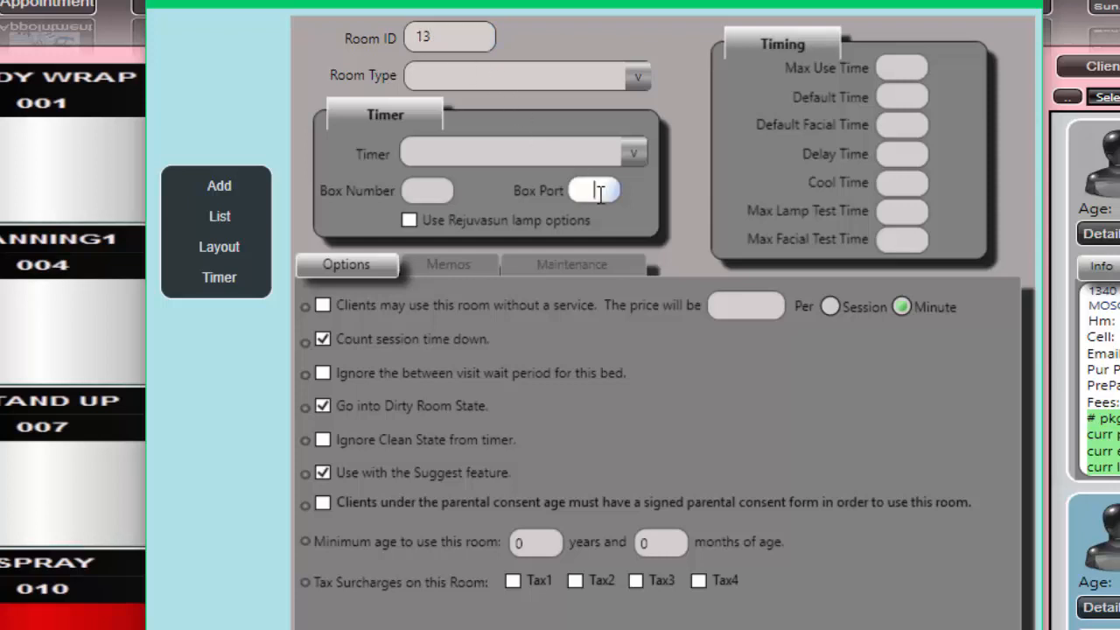
pyautogui.write('13')
# Step: Name the room type "Solar Strom" and assign the timer TMAX On ComPort 3 to the room
pyautogui.click(637, 80)
pyautogui.click(637, 79)
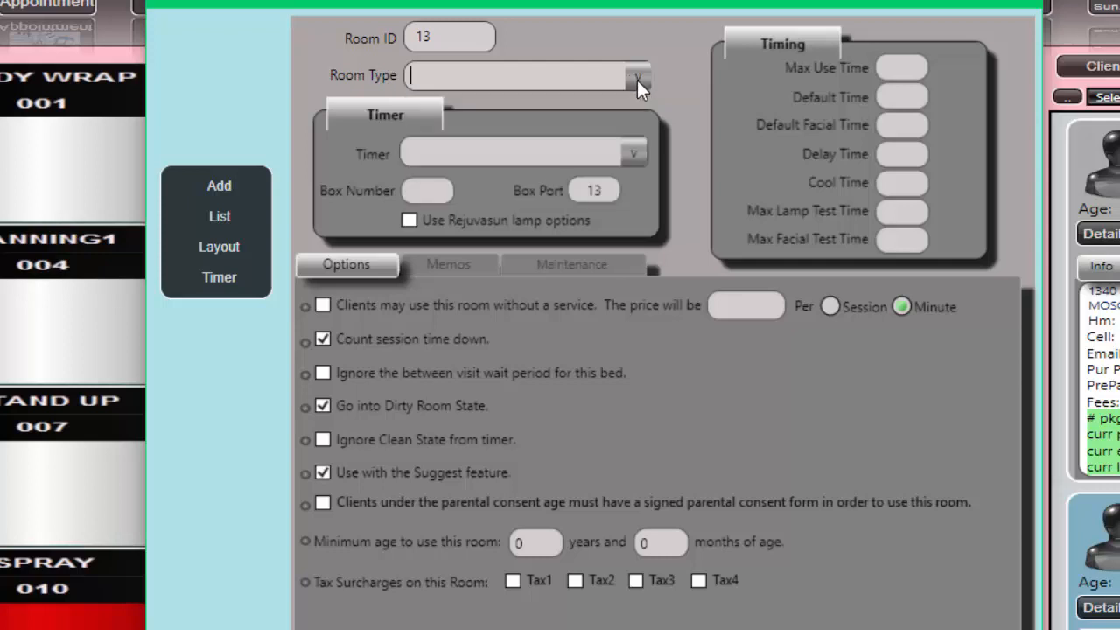
pyautogui.click(538, 77)
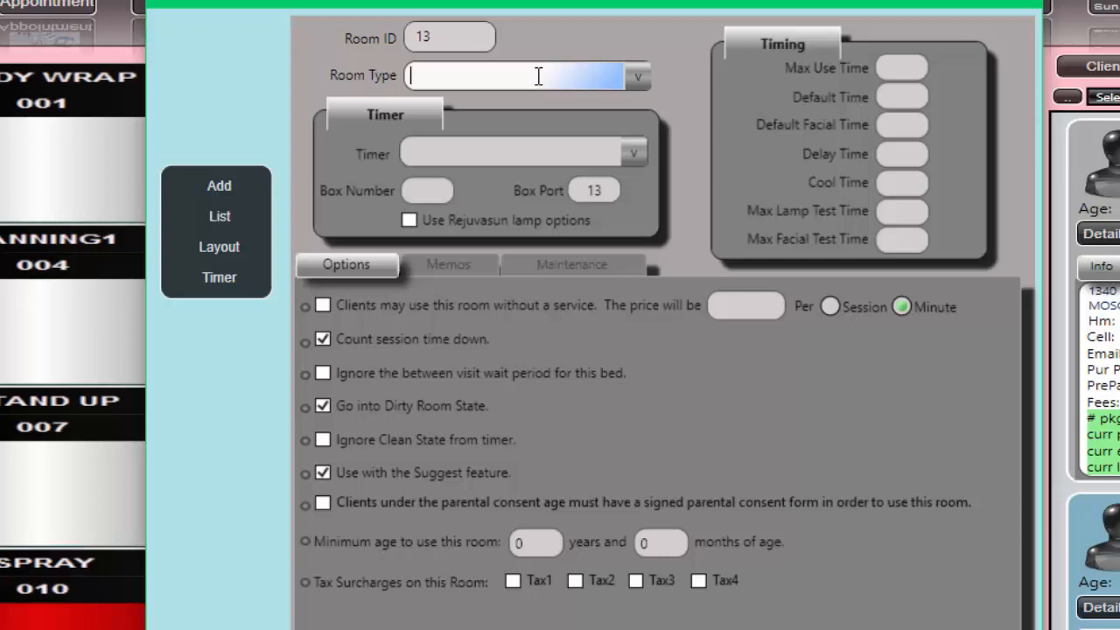
pyautogui.write('Solar Strom')
pyautogui.click(630, 157)
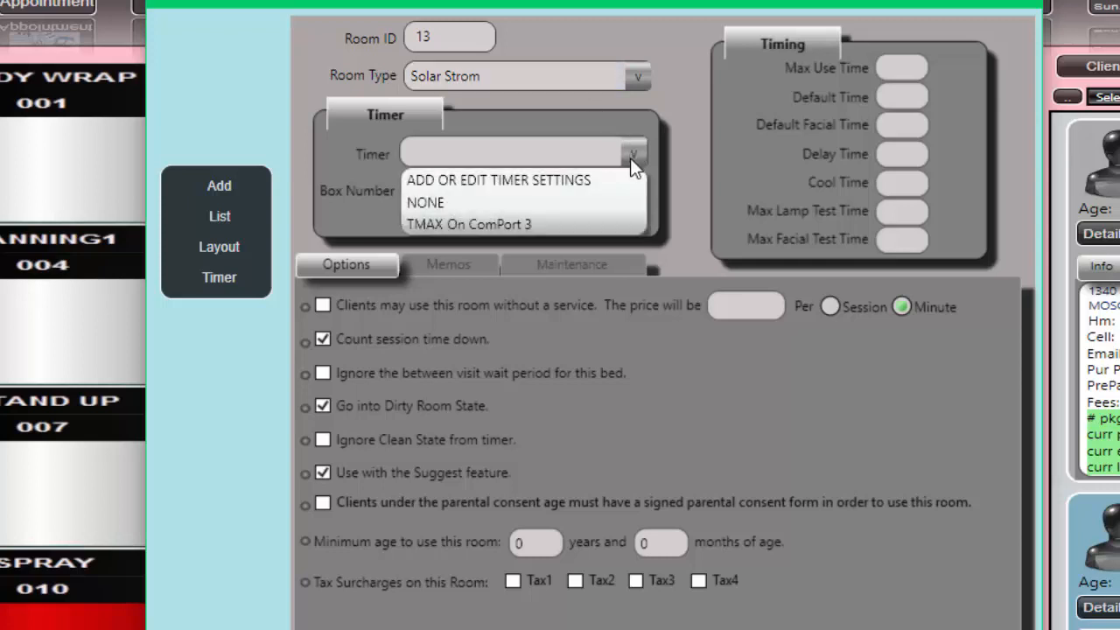
pyautogui.click(556, 224)
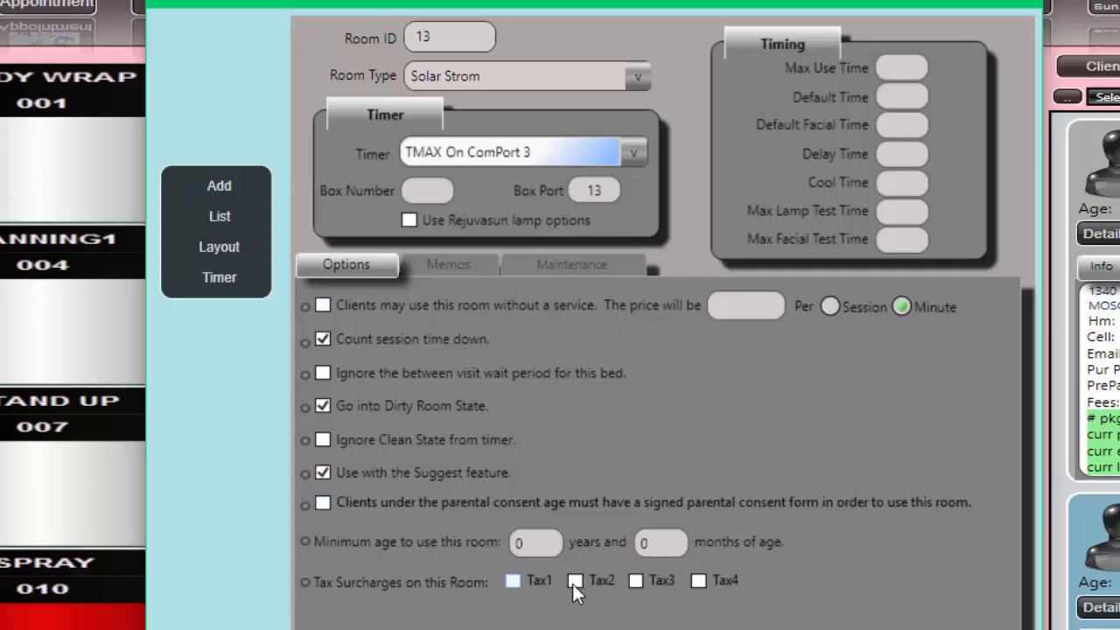
# Step: Apply the Tax1 surcharge, set both Max Use Time and Default Time to 20, and save the room
pyautogui.click(513, 581)
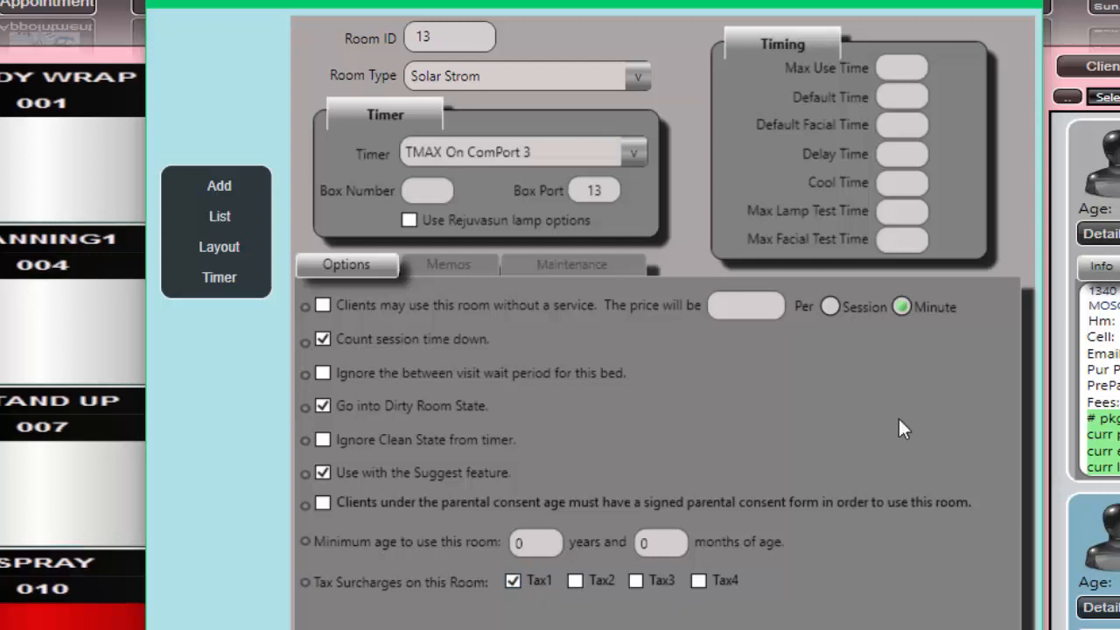
pyautogui.click(903, 69)
pyautogui.write('20')
pyautogui.click(904, 99)
pyautogui.write('20')
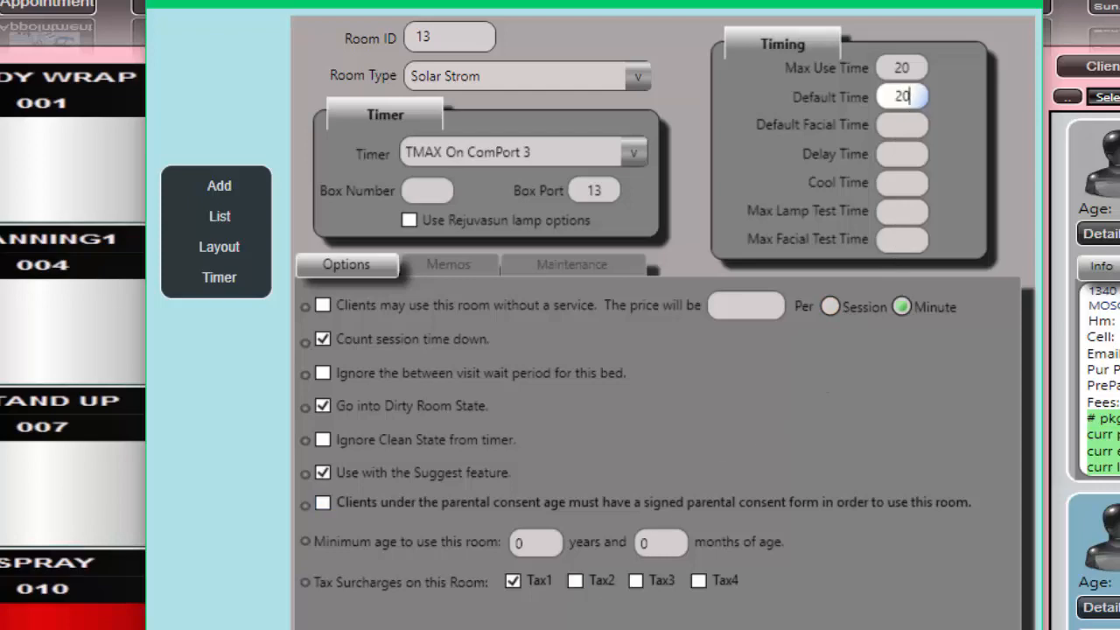
pyautogui.click(604, 627)
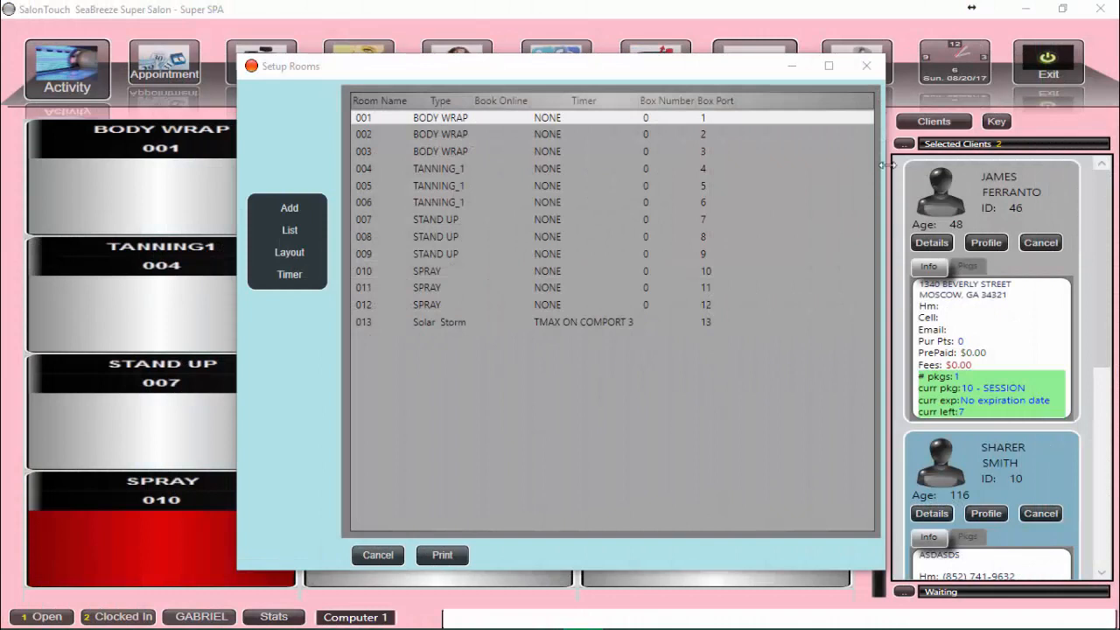
# Step: Add another room, using the existing Solar Storm room 013 as its template
pyautogui.click(291, 209)
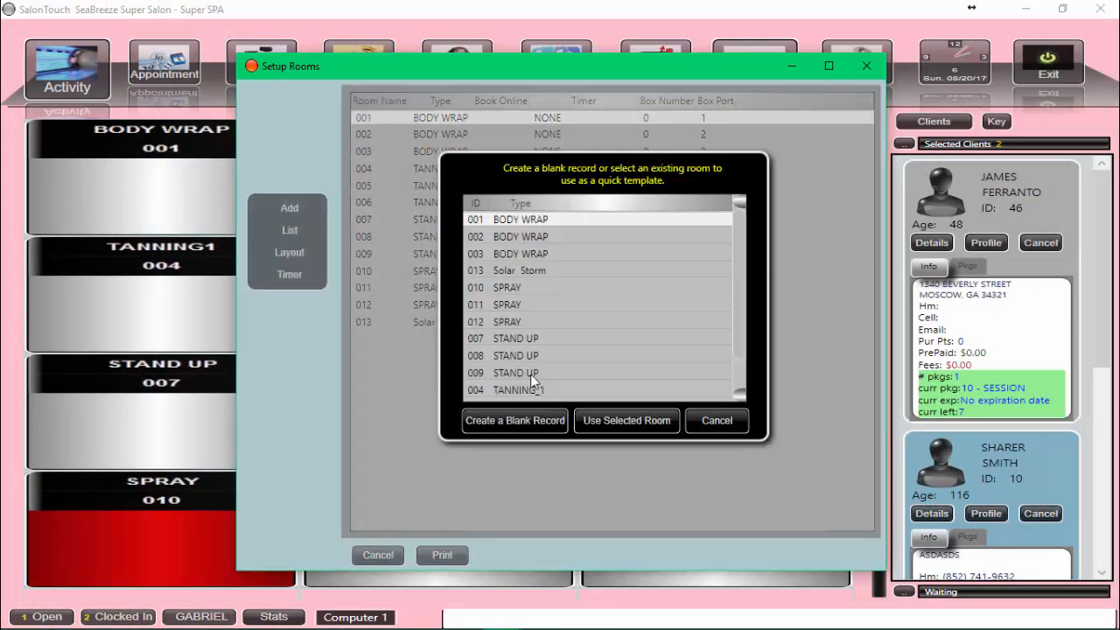
pyautogui.scroll(-1, 578, 297)
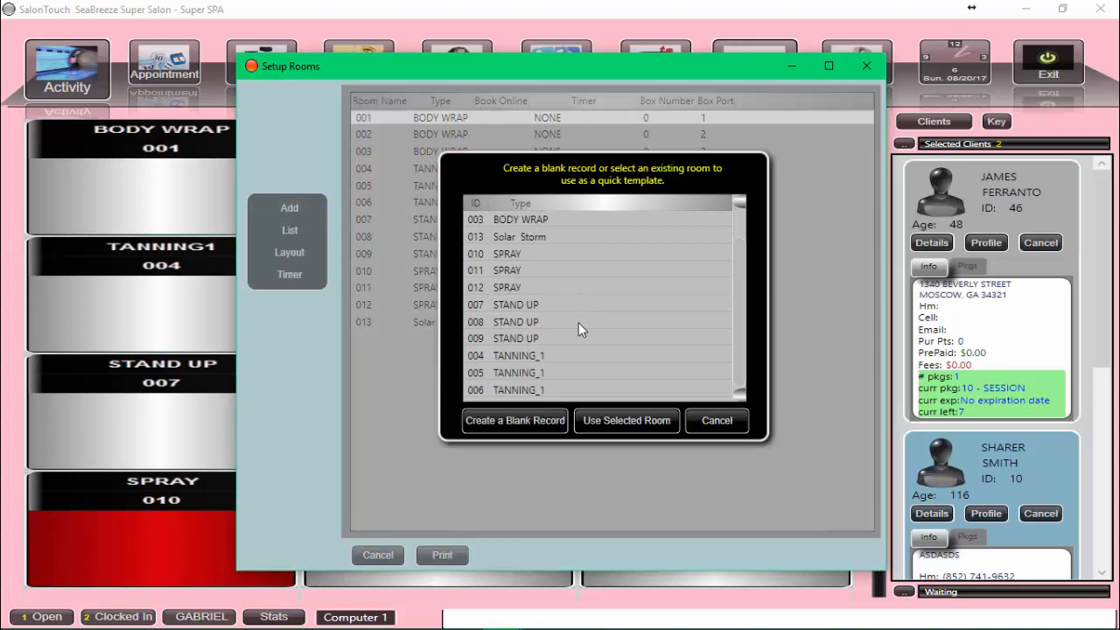
pyautogui.click(530, 236)
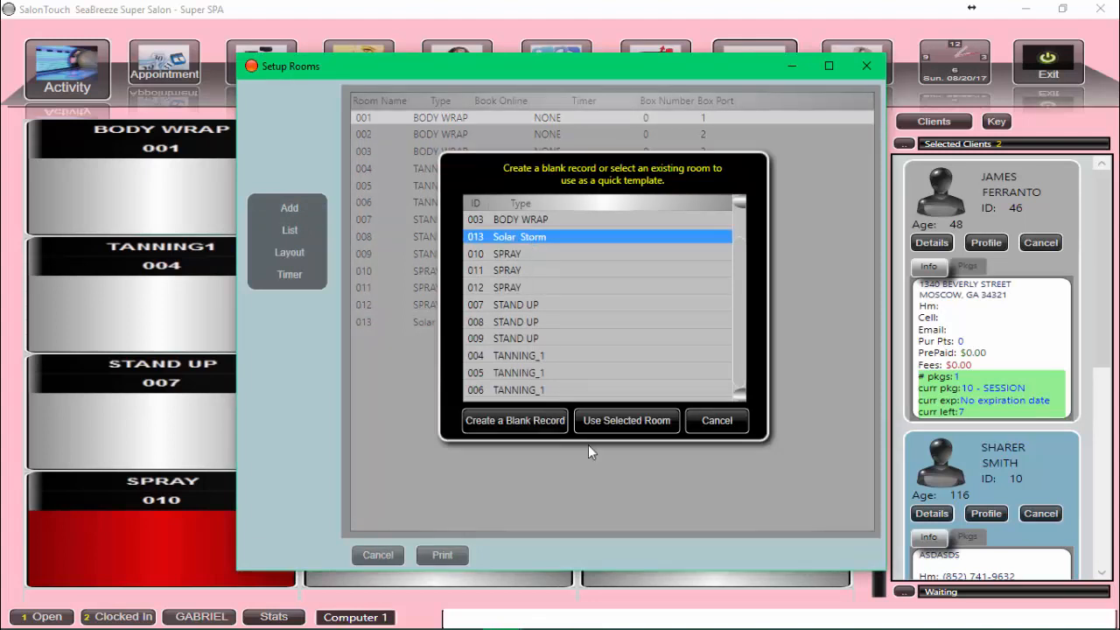
pyautogui.click(618, 421)
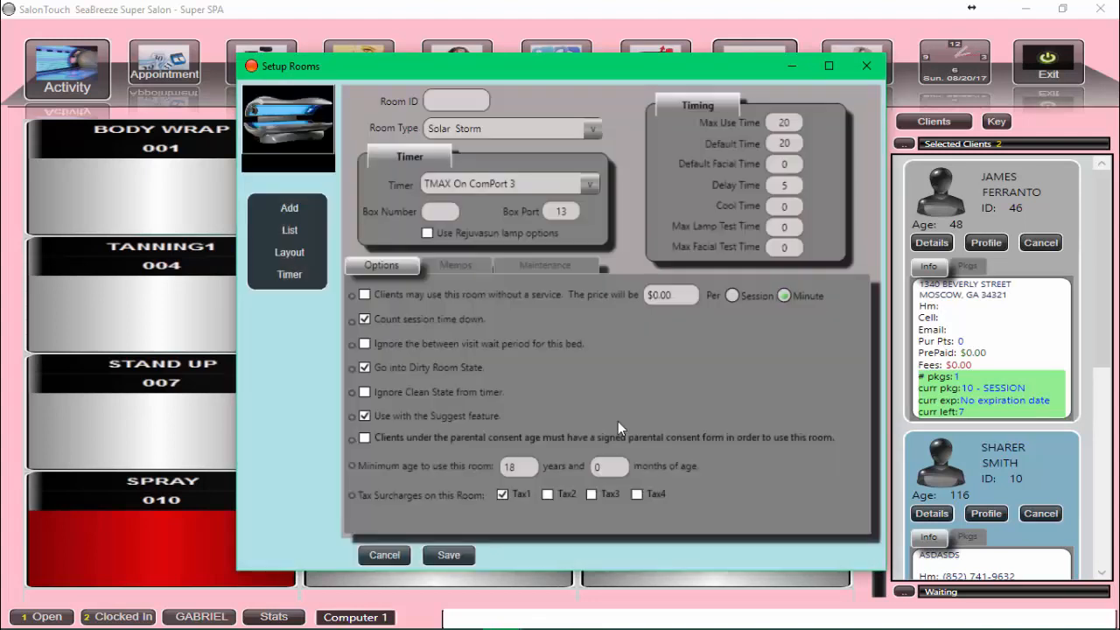
# Step: Set the templated room's ID to 014 and its box port to 14
pyautogui.click(454, 101)
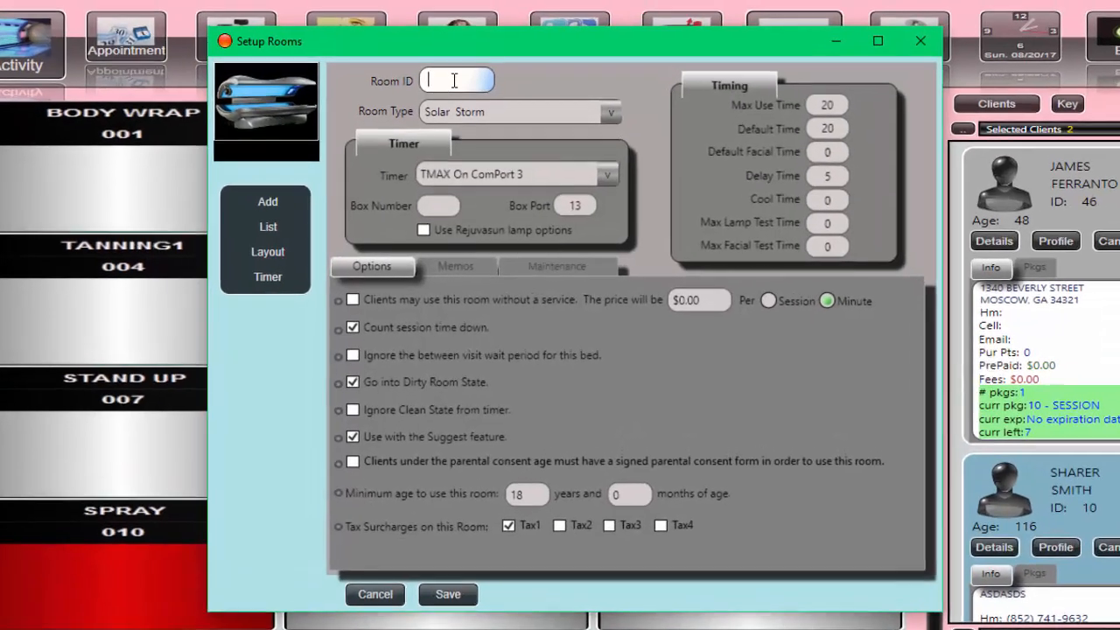
pyautogui.write('014')
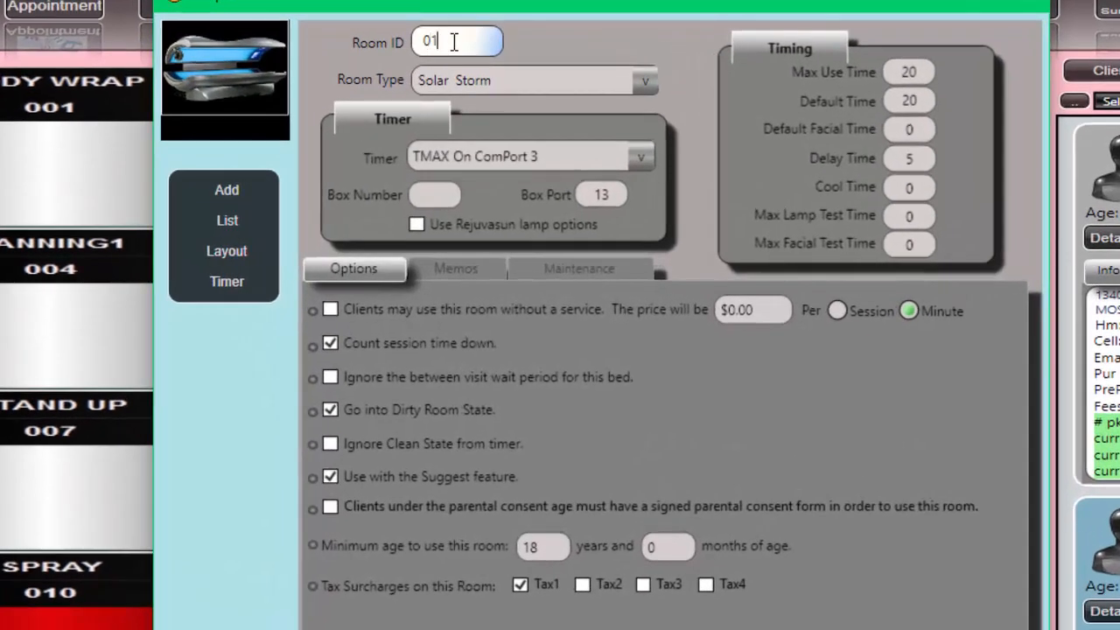
pyautogui.click(603, 197)
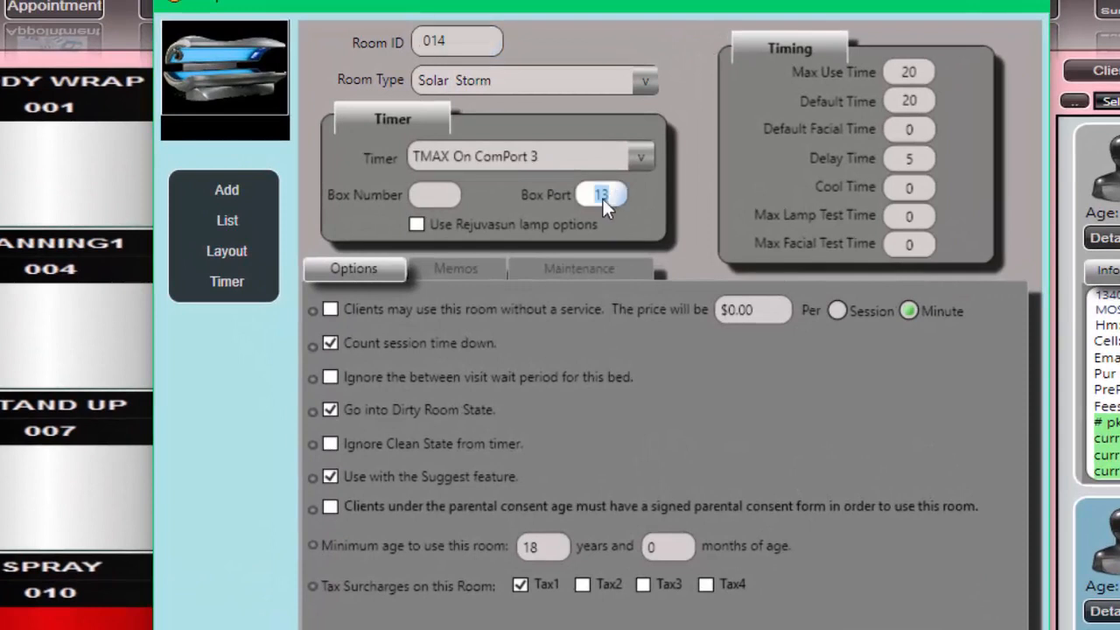
pyautogui.write('14')
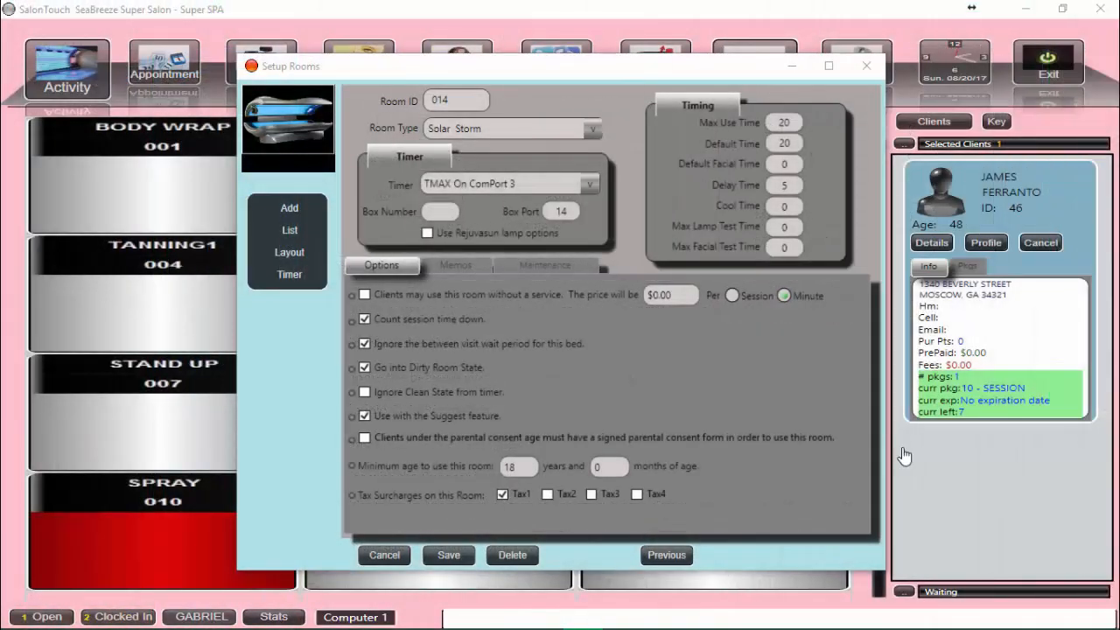
# Step: Create a new room layout grid with 3 columns and 5 rows
pyautogui.click(284, 252)
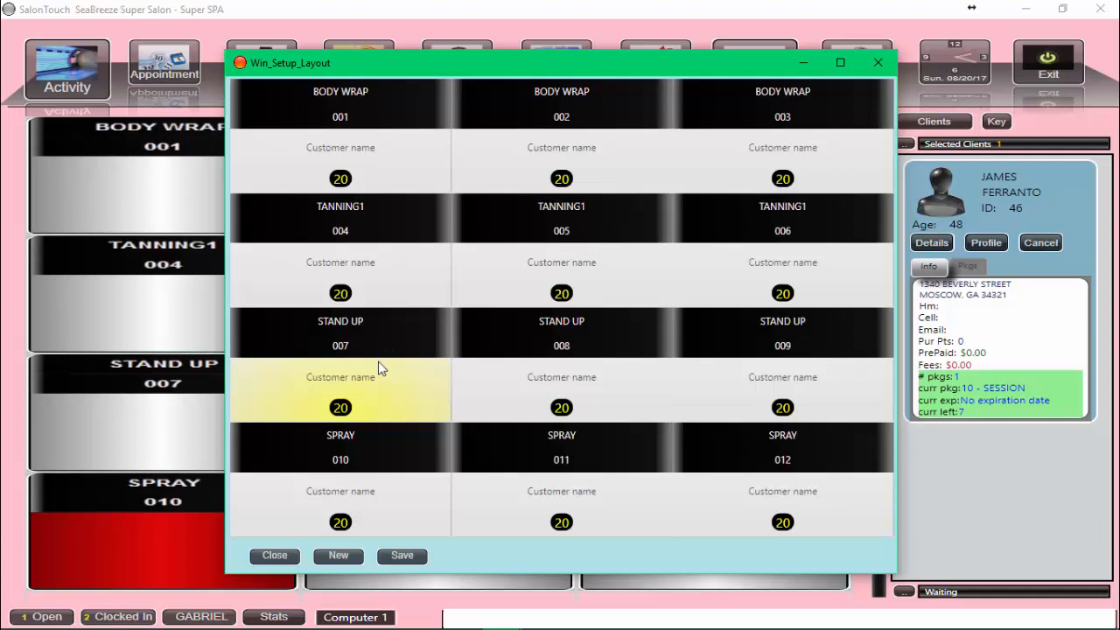
pyautogui.click(337, 556)
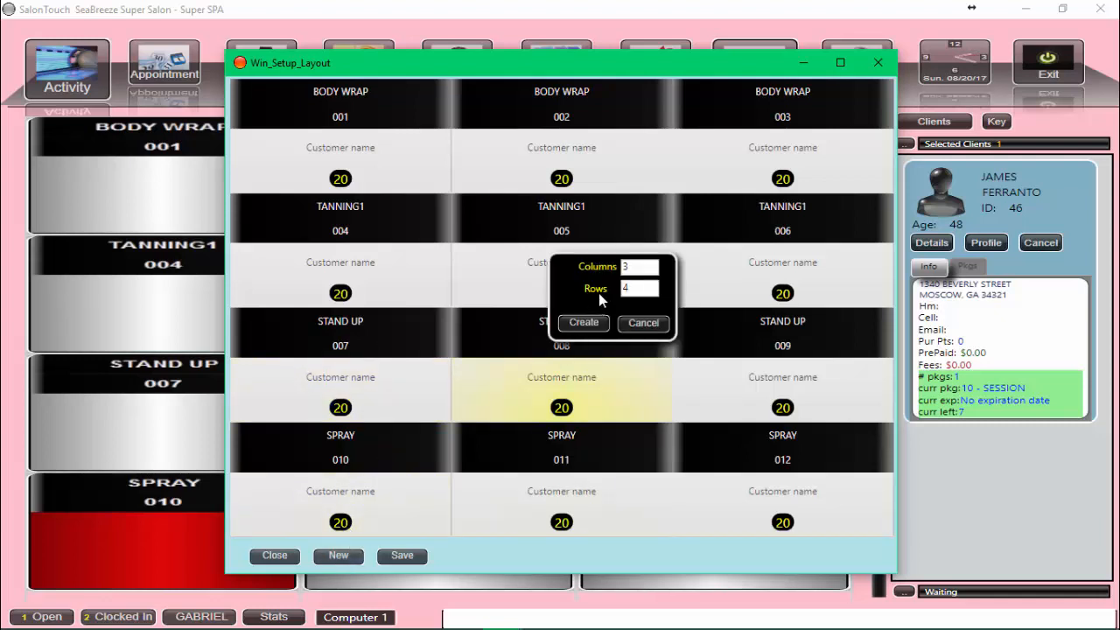
pyautogui.moveTo(634, 289); pyautogui.dragTo(624, 290)
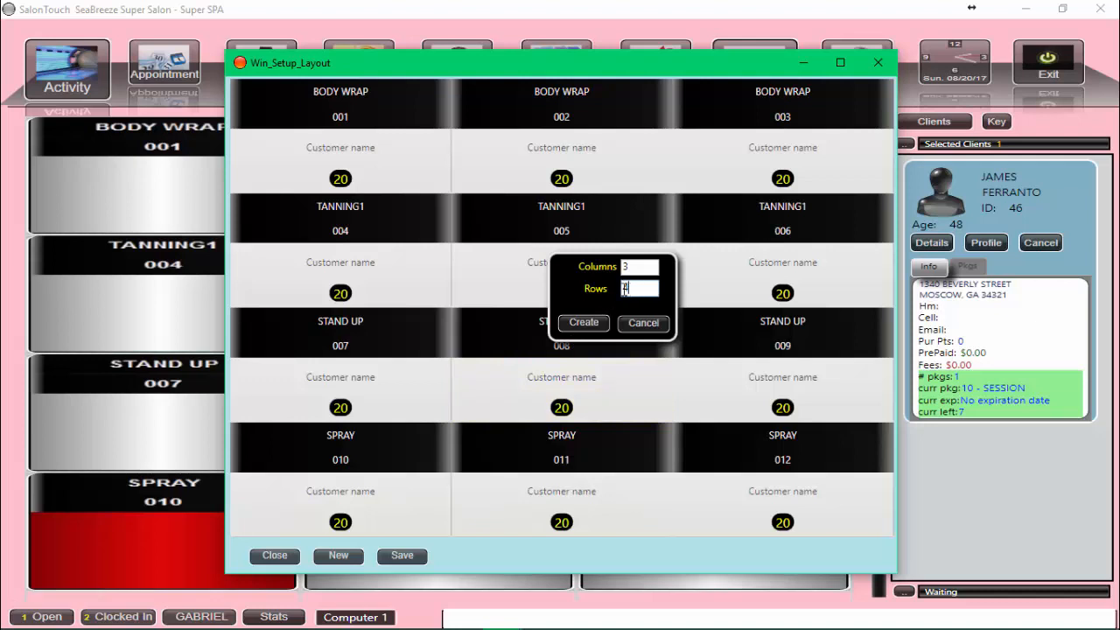
pyautogui.click(583, 322)
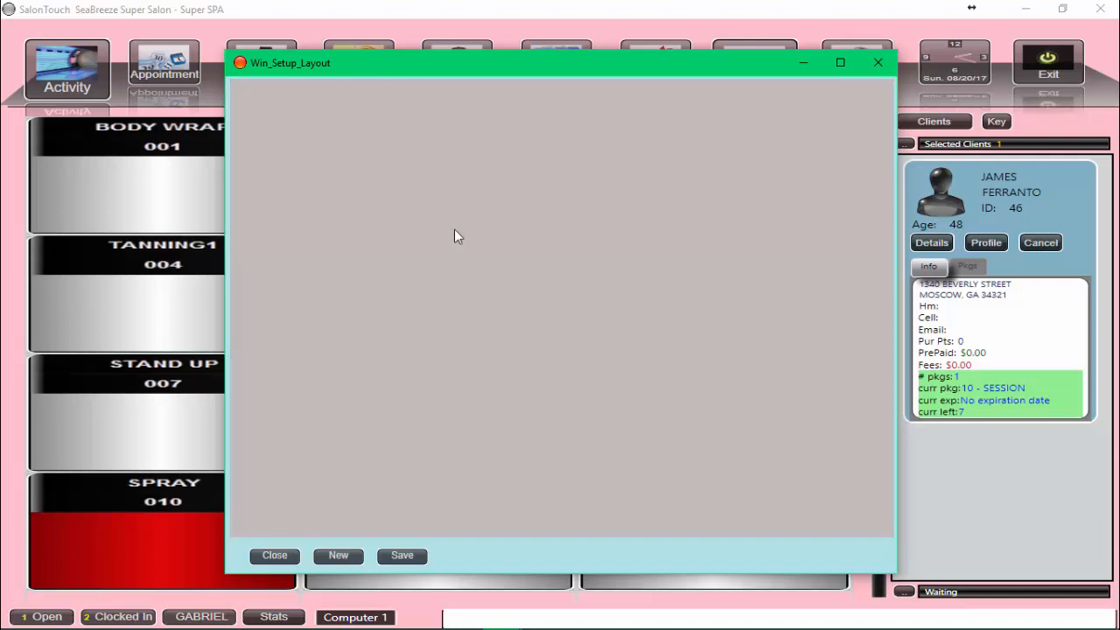
# Step: Place rooms 001 to 014 in the empty layout grid in numerical order, row by row
pyautogui.click(611, 190)
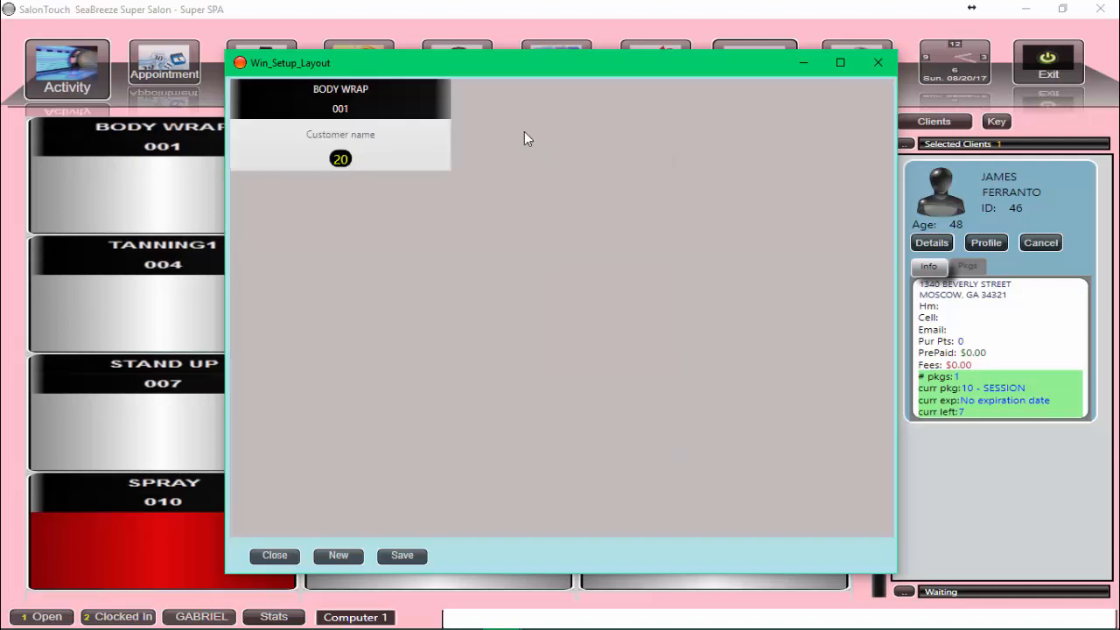
pyautogui.click(610, 189)
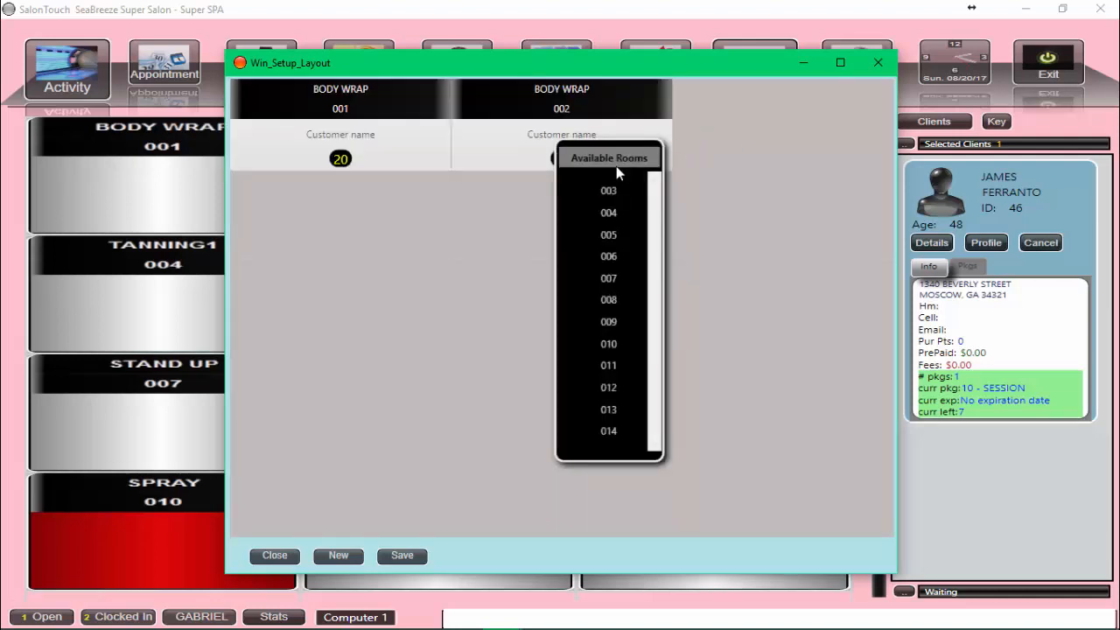
pyautogui.click(606, 191)
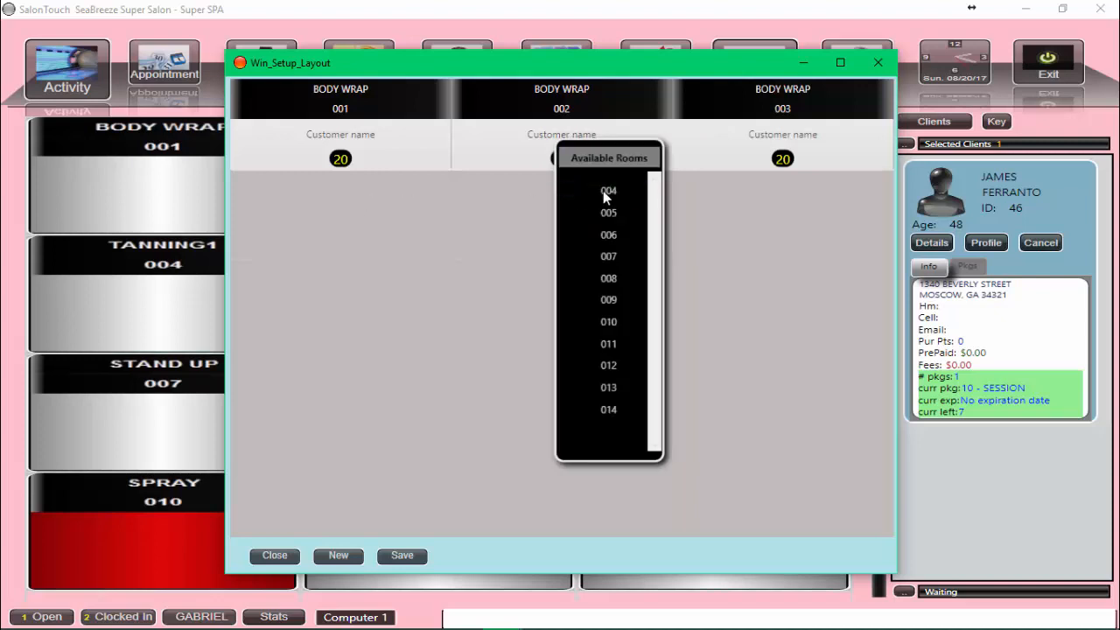
pyautogui.click(605, 191)
pyautogui.click(609, 190)
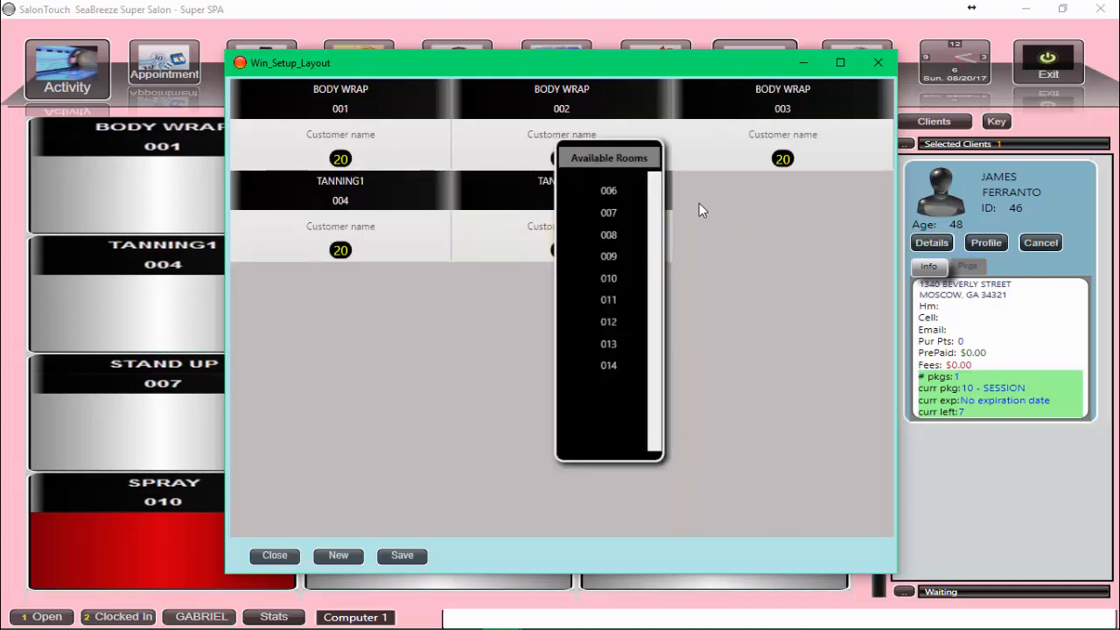
pyautogui.click(610, 190)
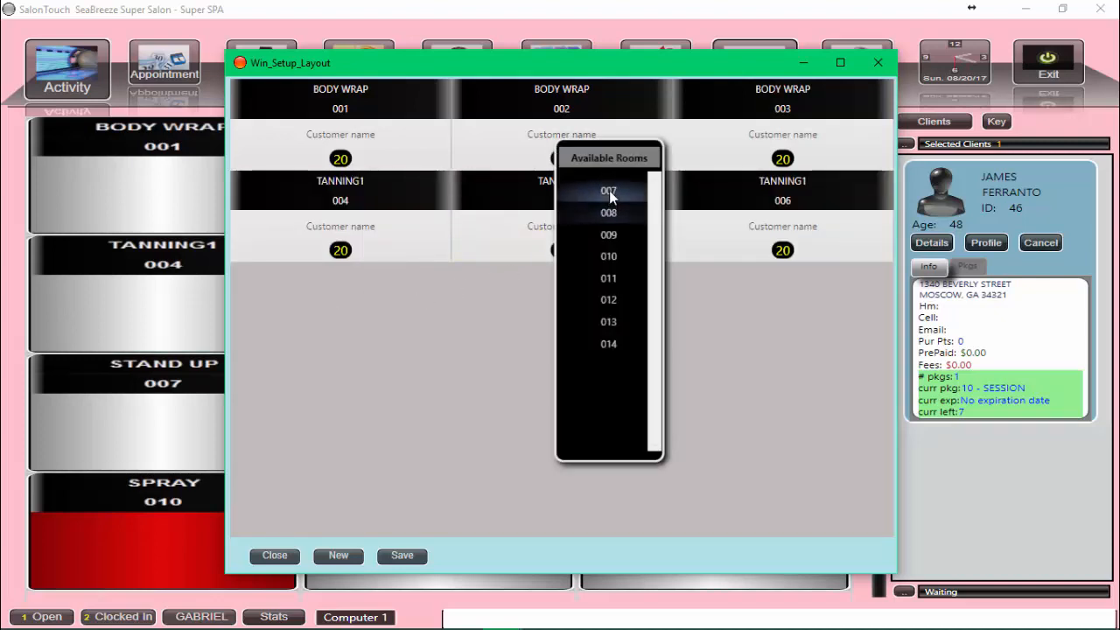
pyautogui.click(609, 190)
pyautogui.click(609, 191)
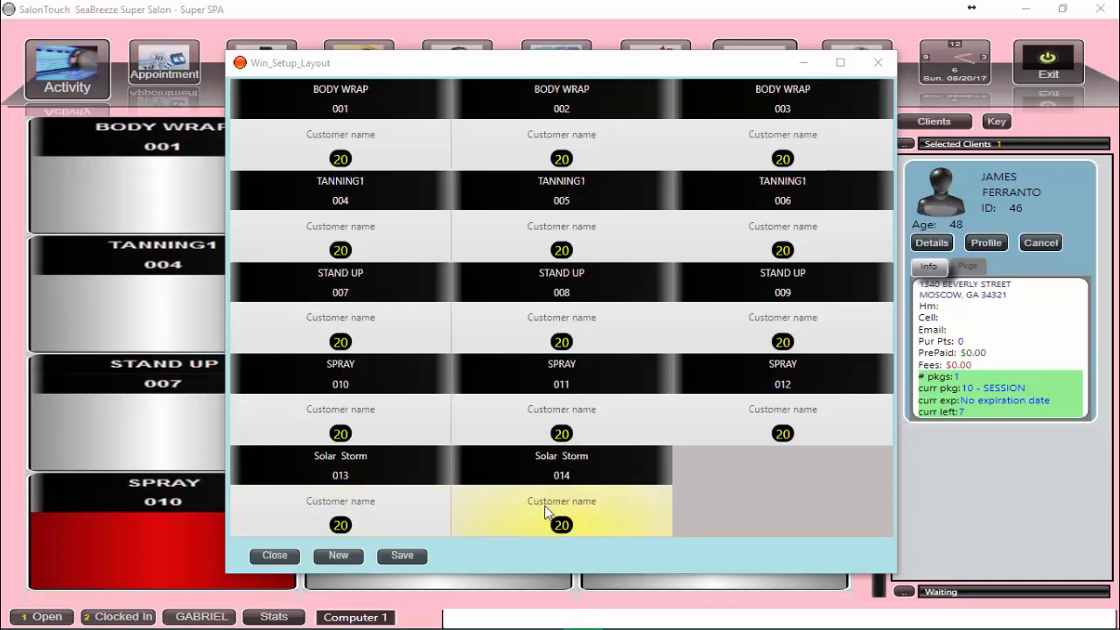
# Step: Save the room layout, then close the layout and room setup windows
pyautogui.click(400, 556)
pyautogui.click(878, 62)
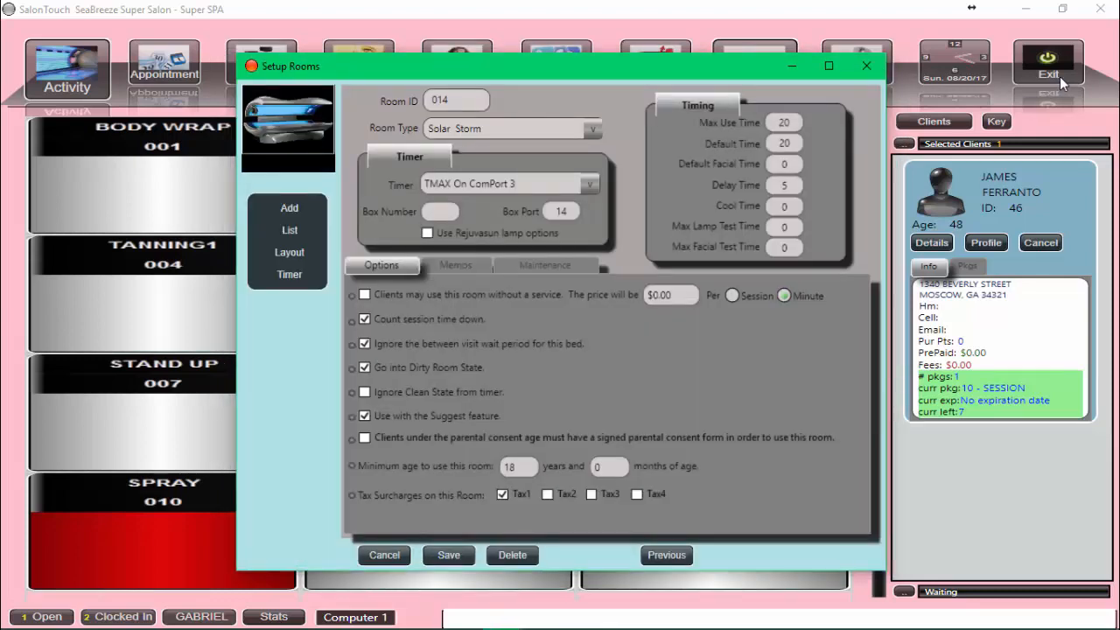
pyautogui.click(866, 66)
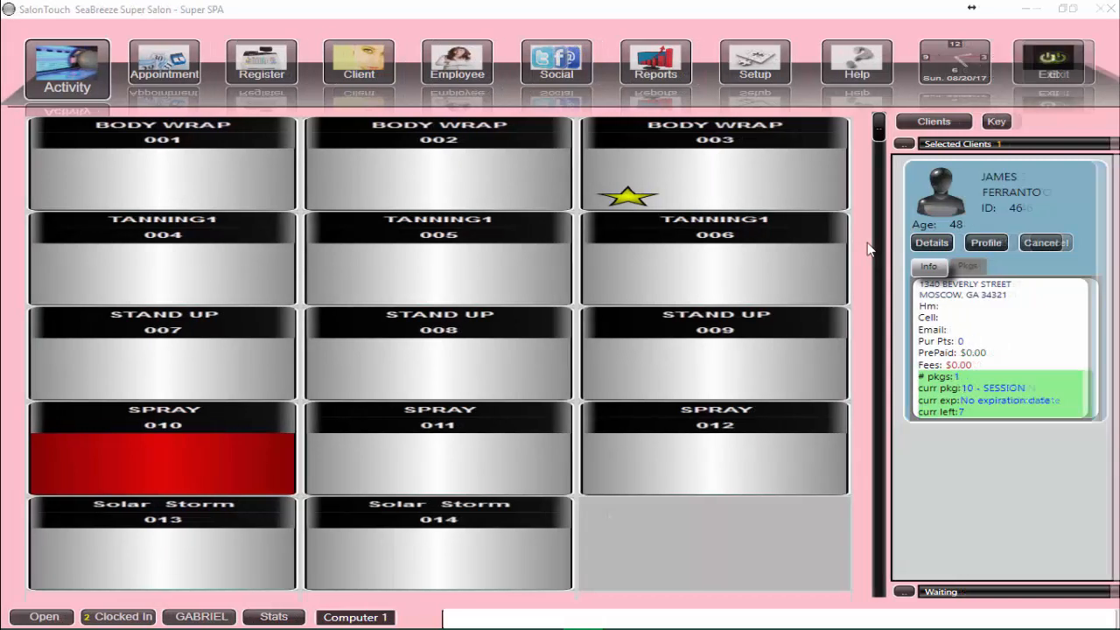
# Step: Open the room use settings of the TAN AND BODY WRAP 10 - SESSION tan service
pyautogui.click(755, 63)
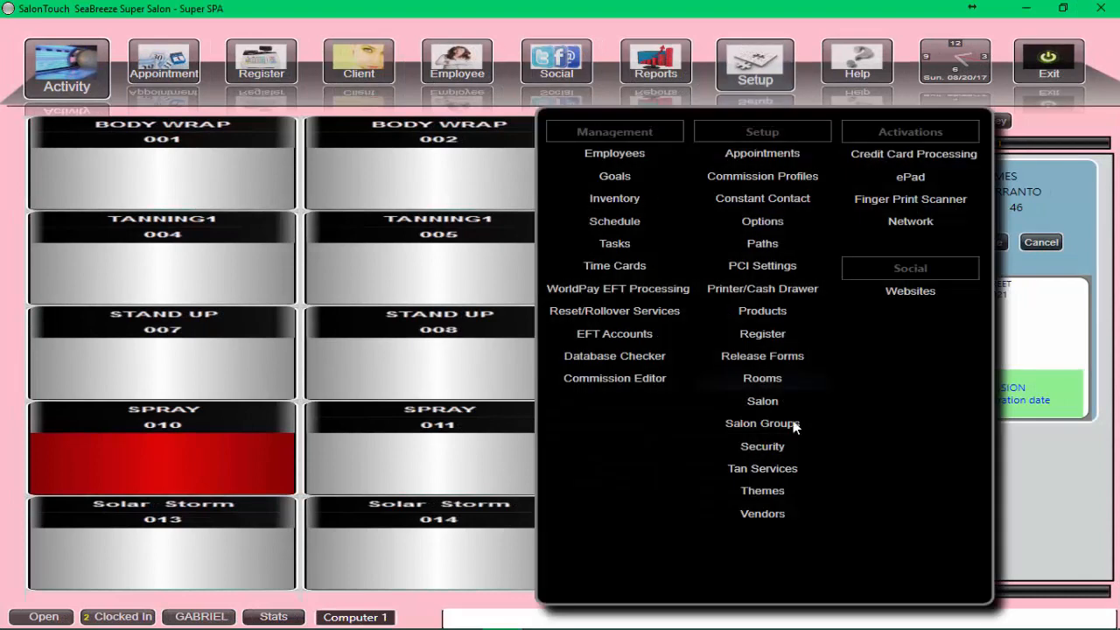
pyautogui.click(784, 472)
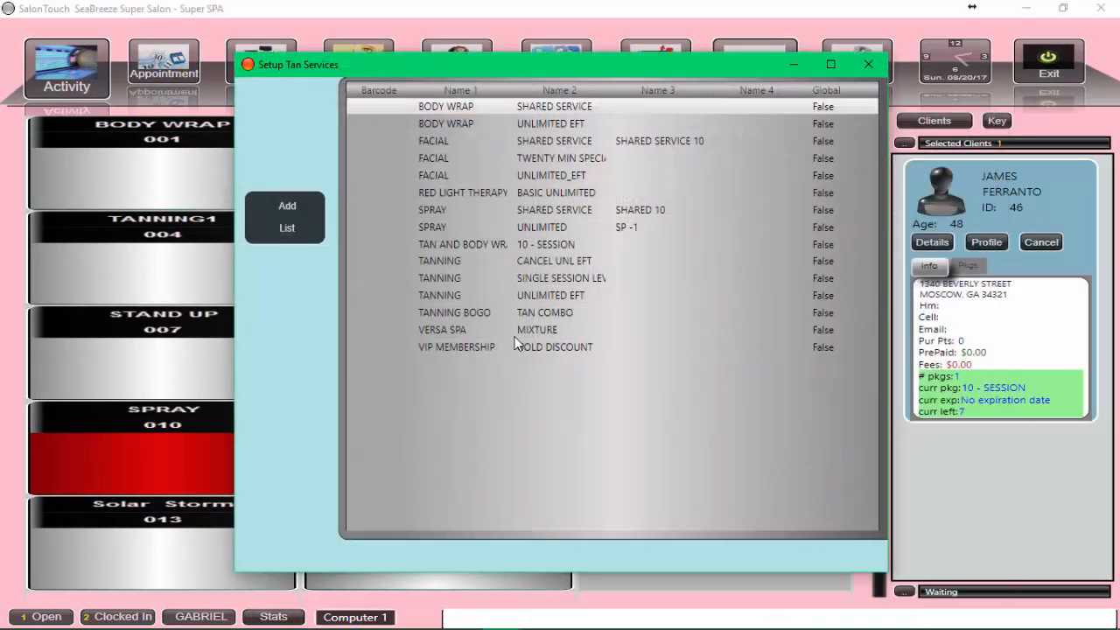
pyautogui.doubleClick(447, 246)
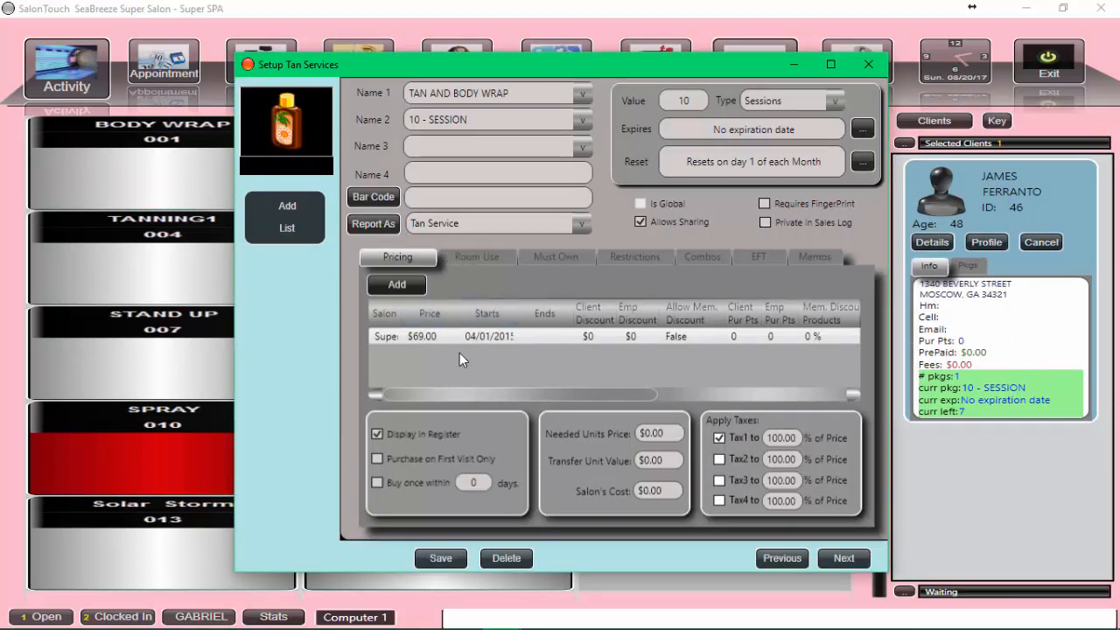
pyautogui.click(476, 257)
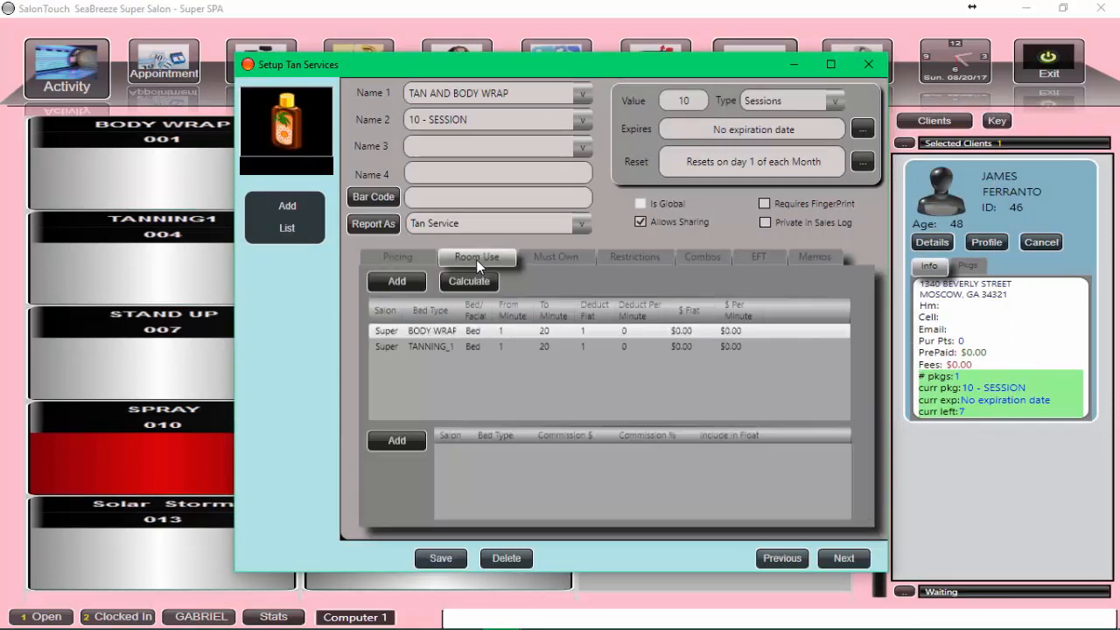
# Step: Start a room use entry for the Solar Storm room type covering minutes 1 to 20
pyautogui.click(400, 282)
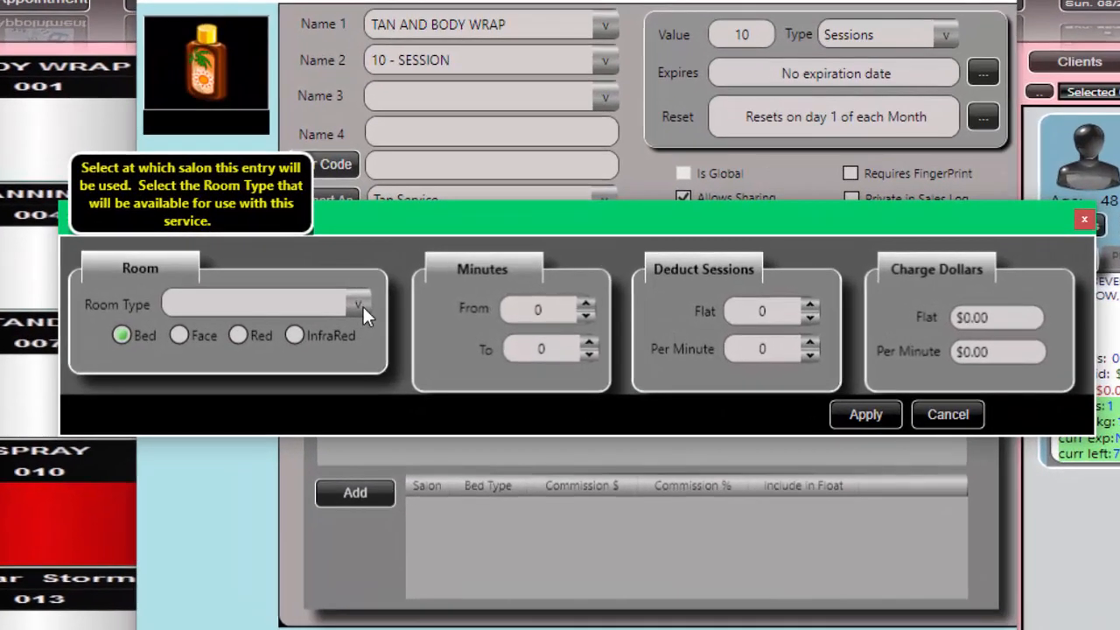
pyautogui.click(362, 305)
pyautogui.click(300, 356)
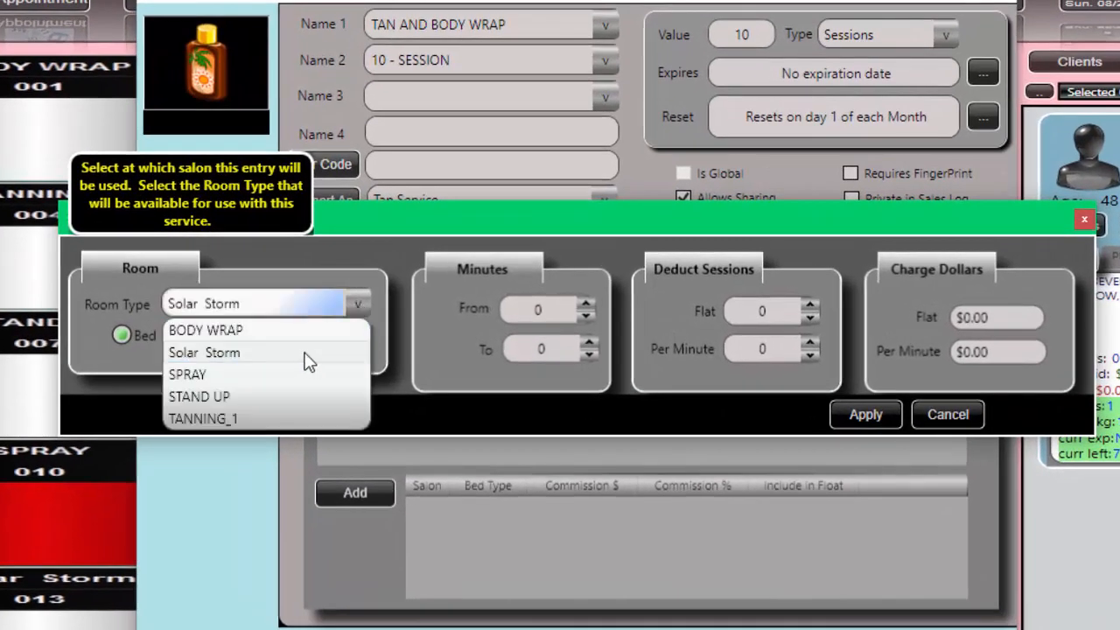
pyautogui.click(538, 315)
pyautogui.write('1')
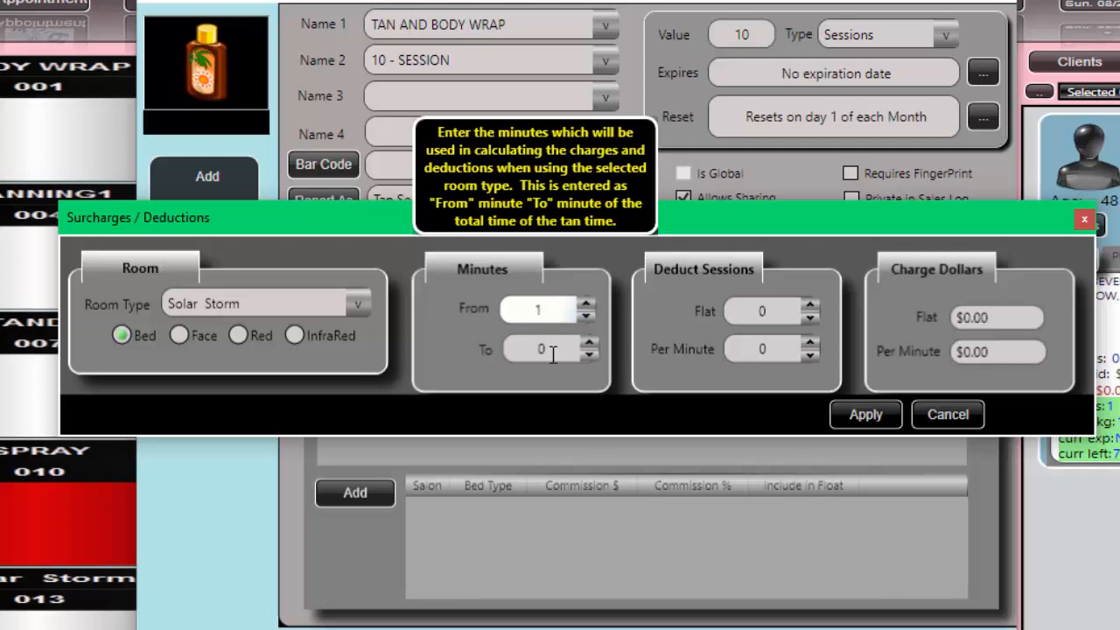
pyautogui.click(551, 349)
pyautogui.write('20')
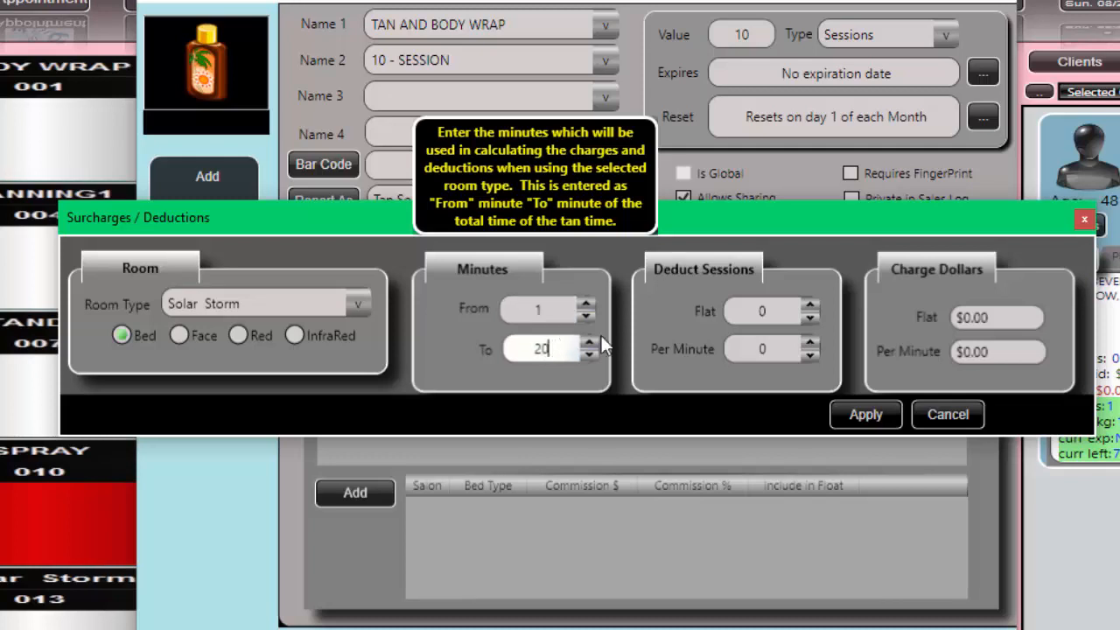
# Step: Set the flat session deduction to 1, apply the entry, and extend the room use changes to all clients owning the service
pyautogui.click(811, 306)
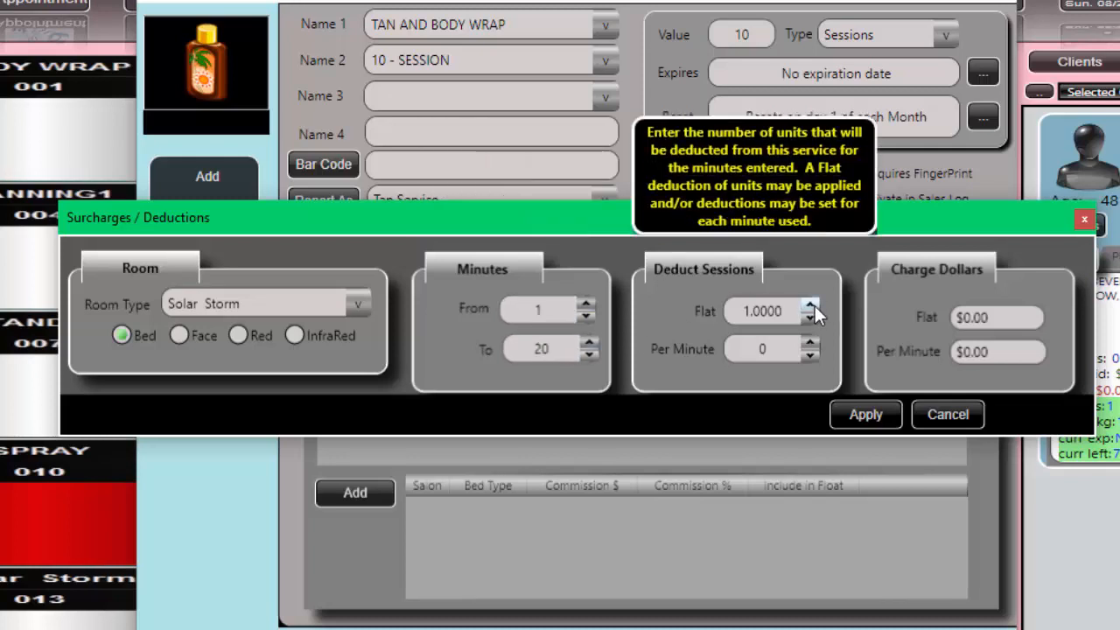
pyautogui.click(862, 415)
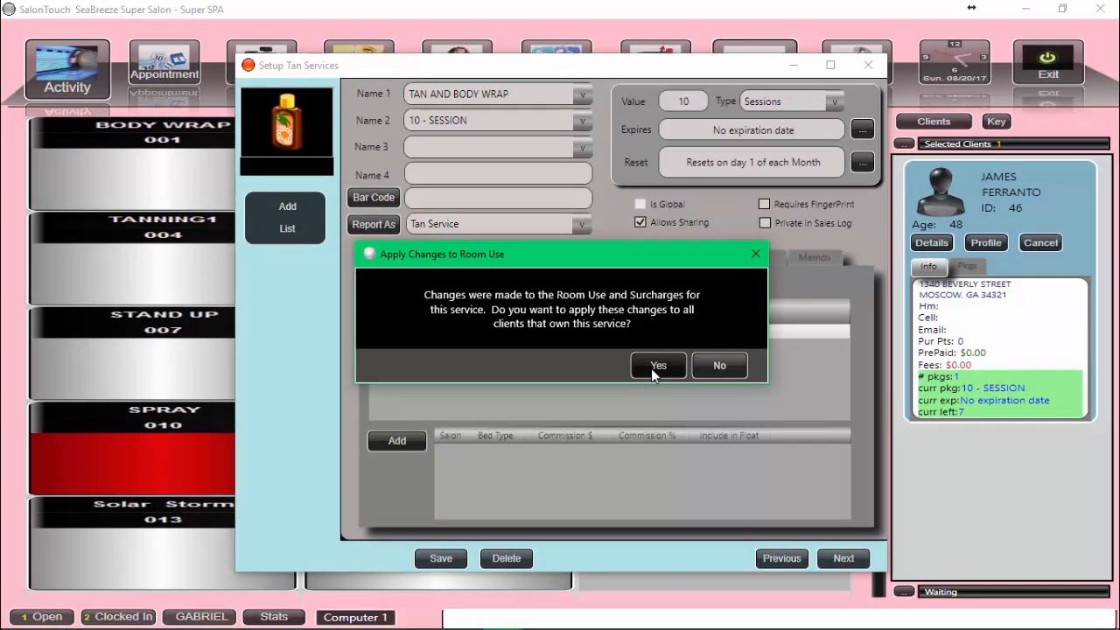
pyautogui.click(658, 365)
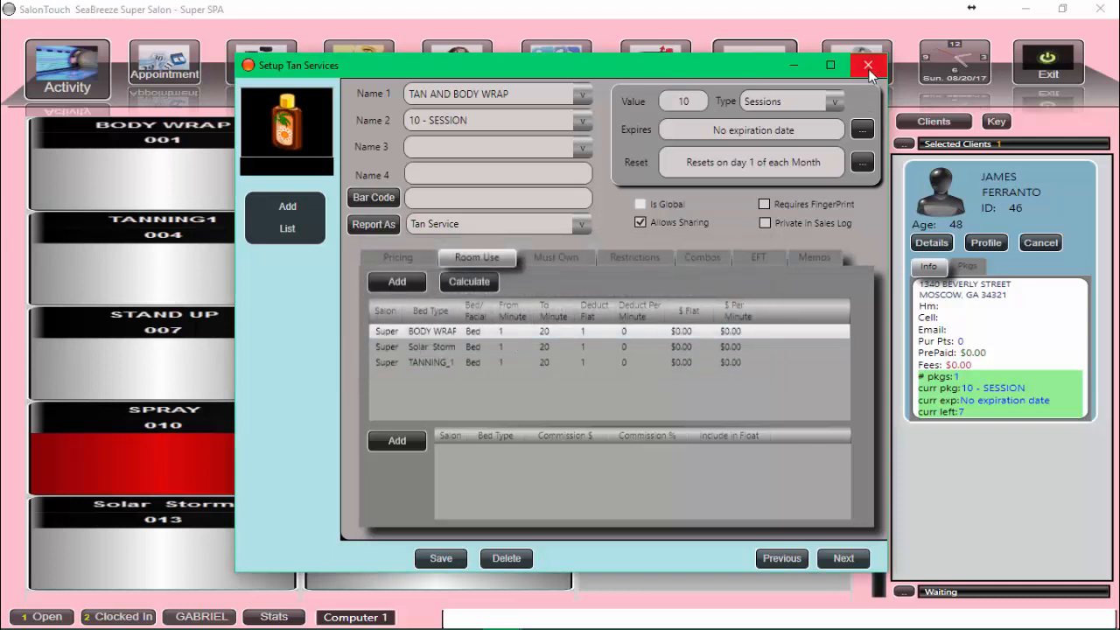